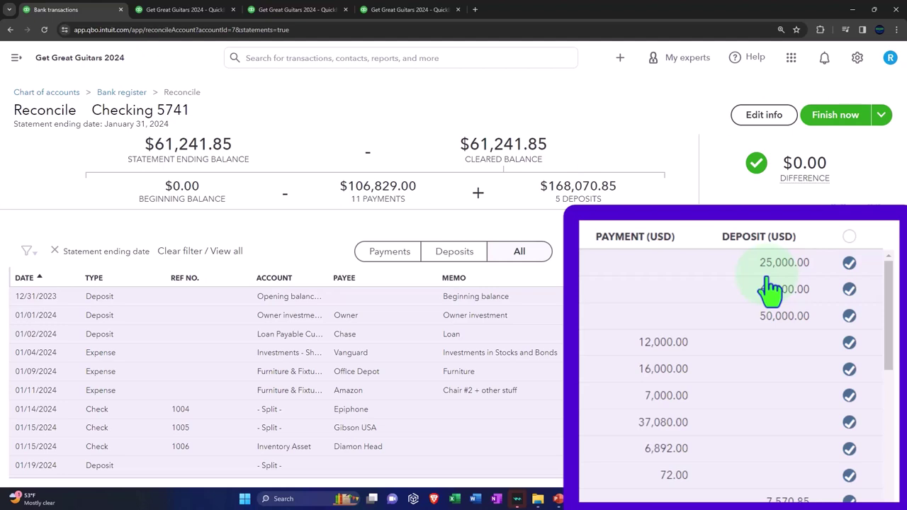
Unmark the 25,000.00 beginning balance deposit in the reconciliation to test its effect, and mark it as cleared again
{"action": "left_click", "coordinate": [849, 262]}
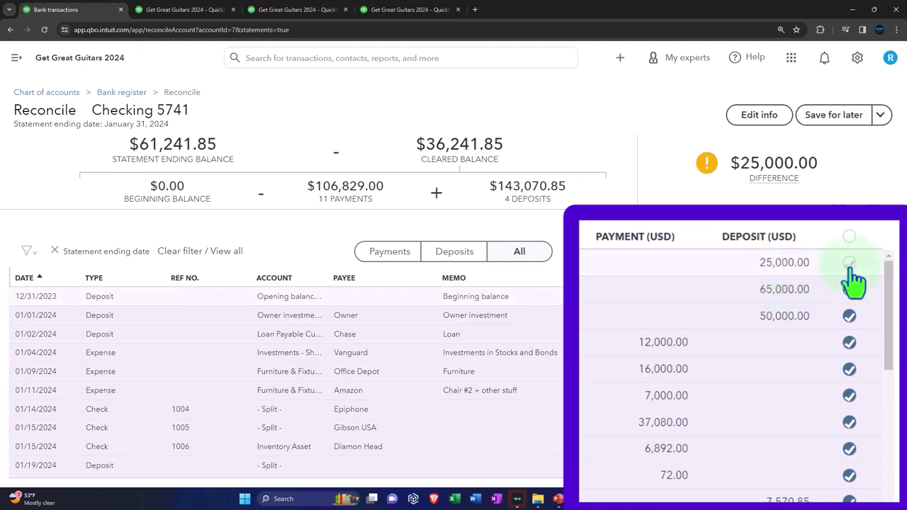
{"action": "left_click", "coordinate": [850, 264]}
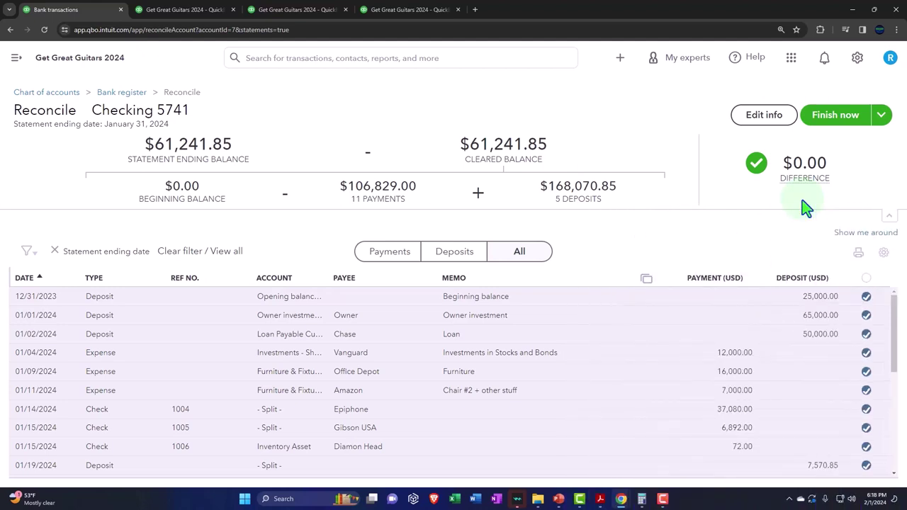
Review the January bank statement PDF in Acrobat, close the calculator, and return to the Checking 5741 reconciliation in QuickBooks Online
{"action": "mouse_move", "coordinate": [600, 498]}
{"action": "left_click", "coordinate": [547, 454]}
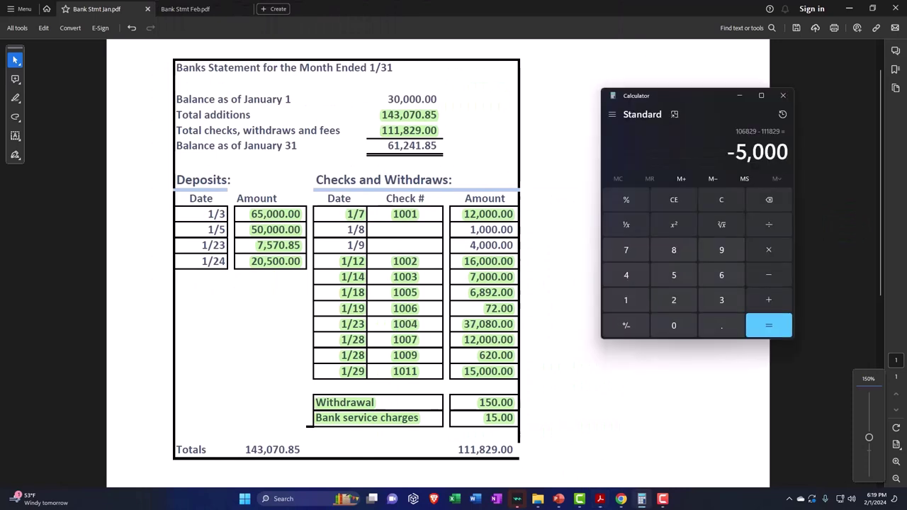
{"action": "left_click", "coordinate": [714, 11]}
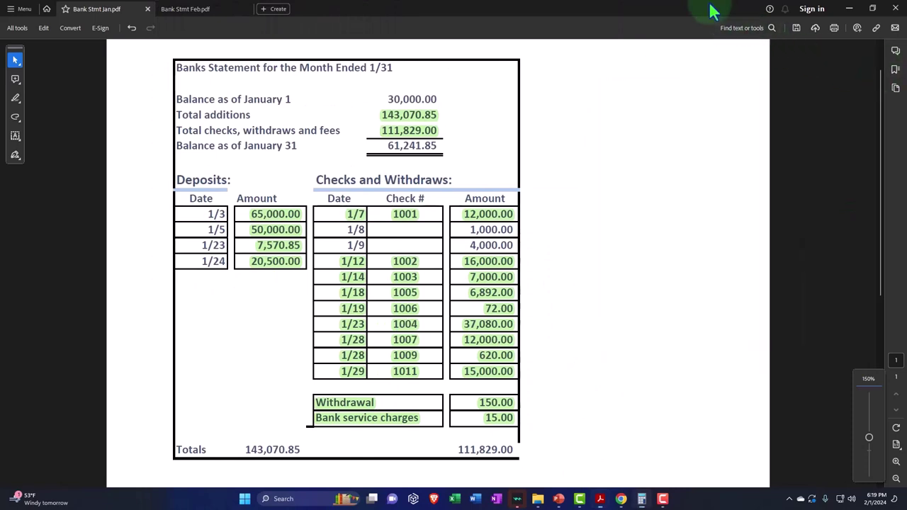
{"action": "left_click", "coordinate": [848, 14]}
{"action": "left_click", "coordinate": [405, 95]}
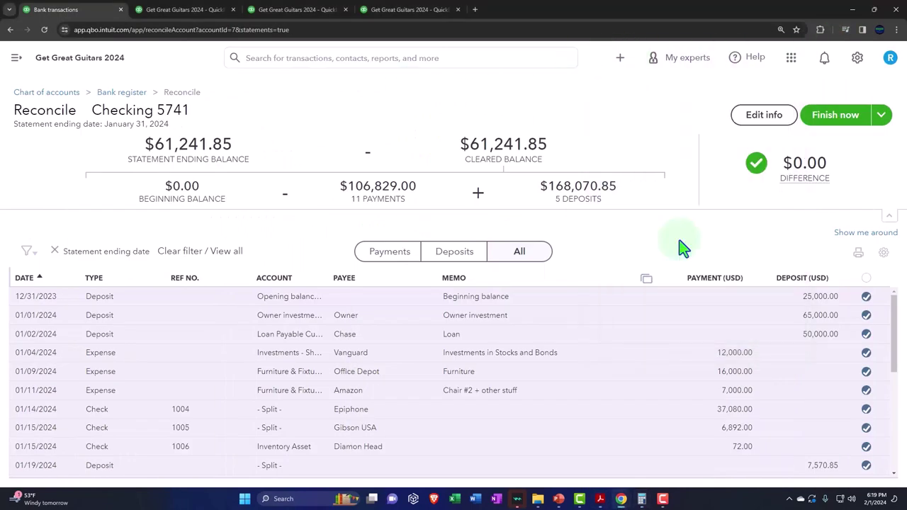
Unmark the 12/31/2023 beginning balance deposit of 25,000.00 and save the Checking 5741 reconciliation without finishing it
{"action": "left_click", "coordinate": [828, 320]}
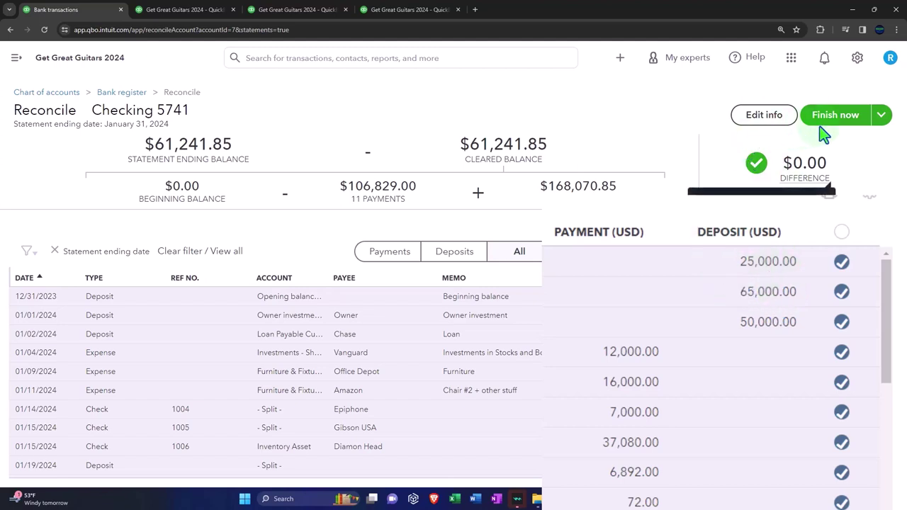
{"action": "left_click", "coordinate": [882, 117]}
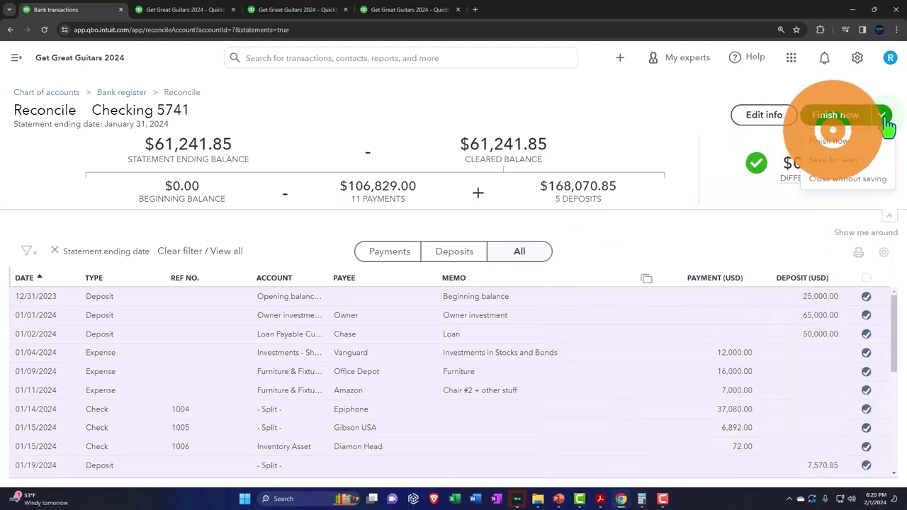
{"action": "left_click", "coordinate": [866, 296]}
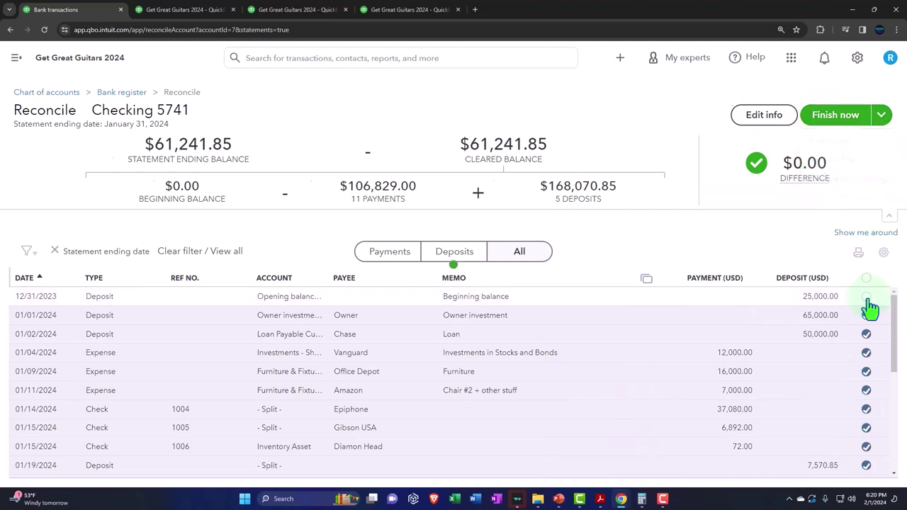
{"action": "left_click", "coordinate": [881, 116]}
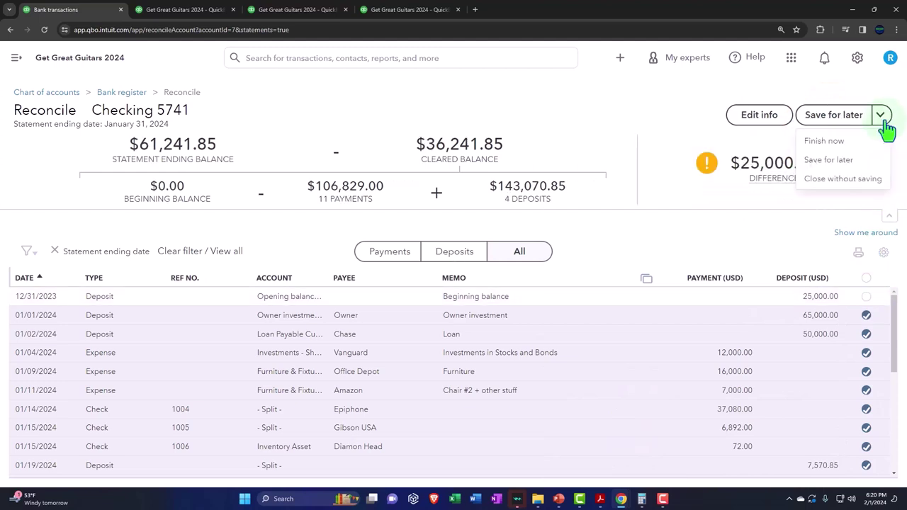
{"action": "left_click", "coordinate": [828, 117]}
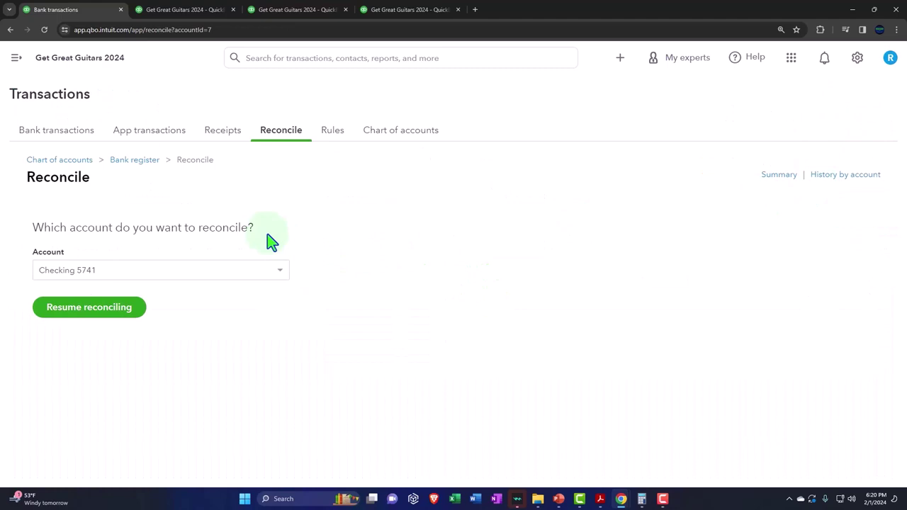
Open the Checking 5741 register from the chart of accounts and start a new expense dated 12/31/2023
{"action": "left_click", "coordinate": [414, 144]}
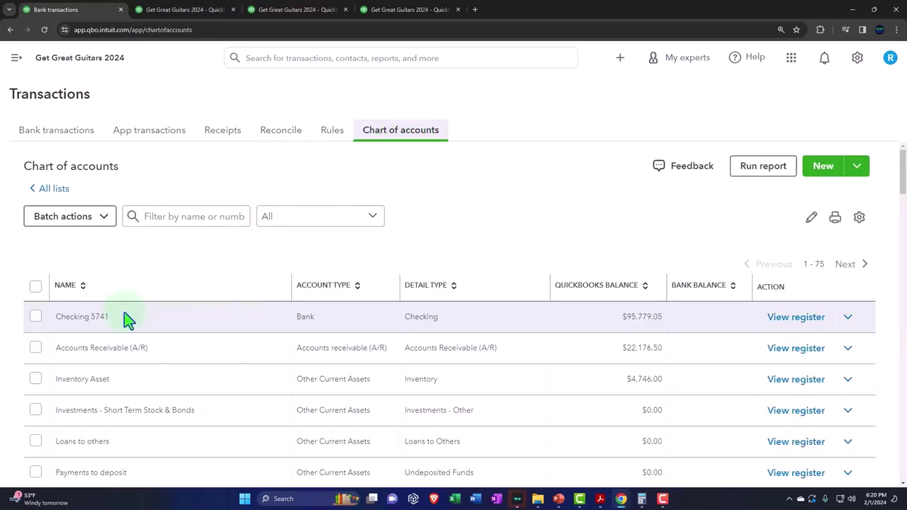
{"action": "left_click", "coordinate": [802, 364]}
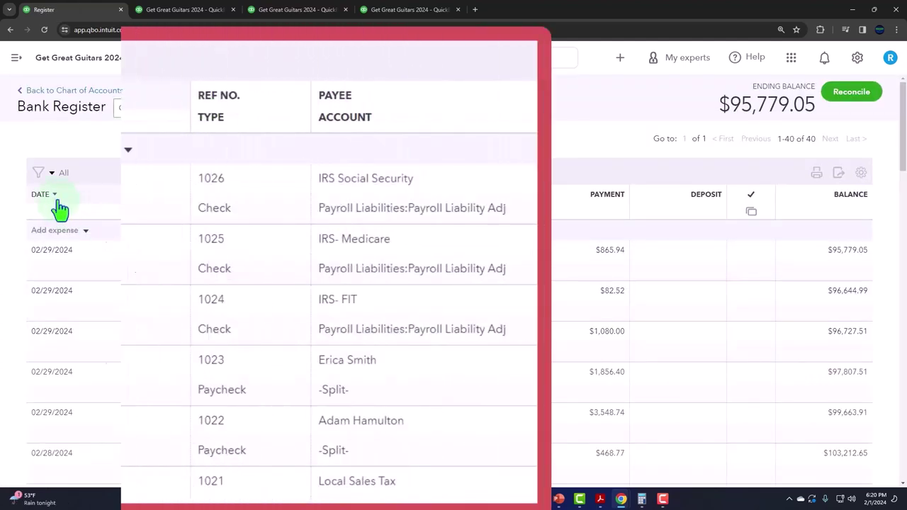
{"action": "left_click", "coordinate": [78, 232]}
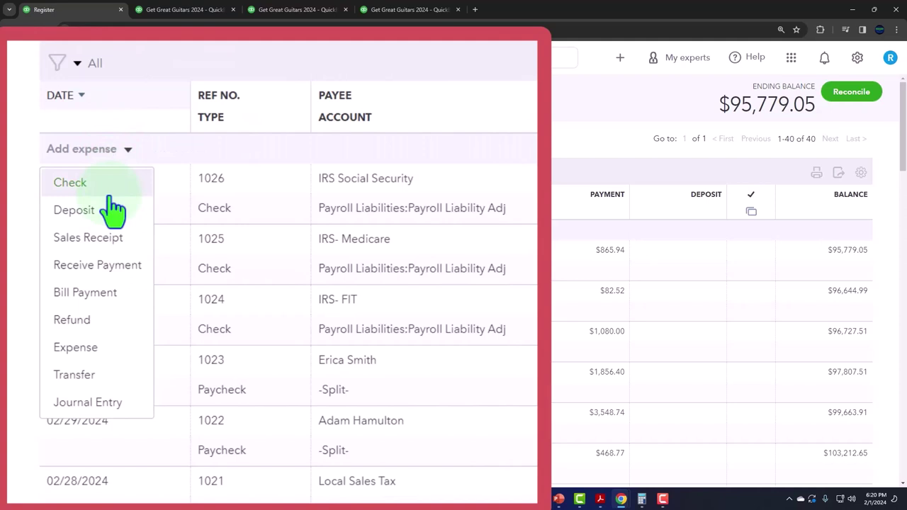
{"action": "left_click", "coordinate": [72, 347]}
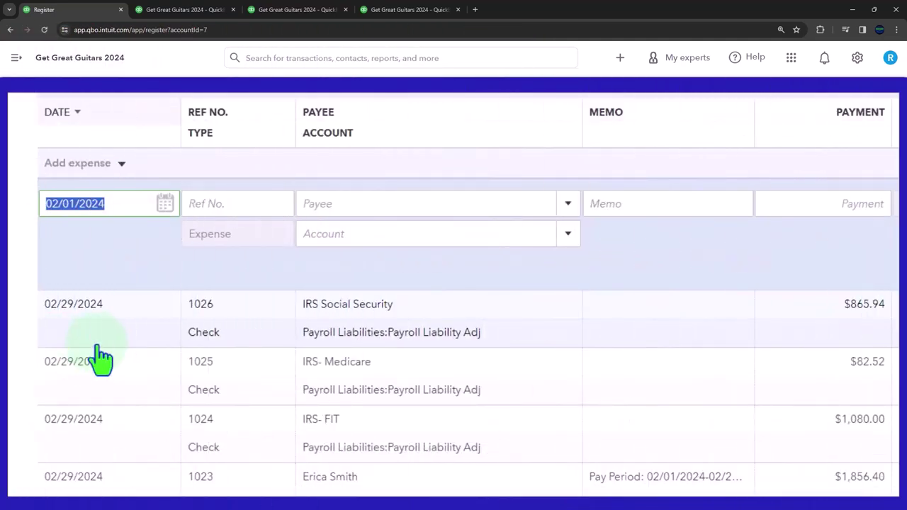
{"action": "type", "text": "12"}
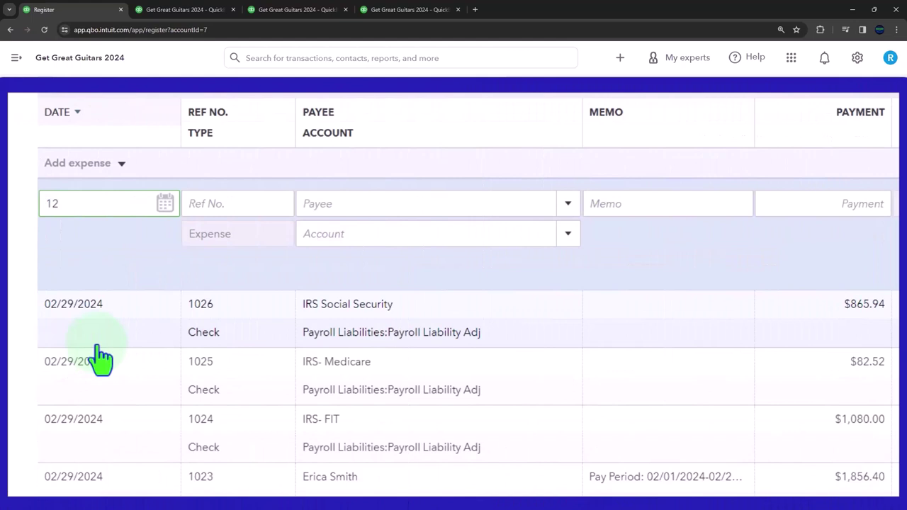
{"action": "type", "text": "3123"}
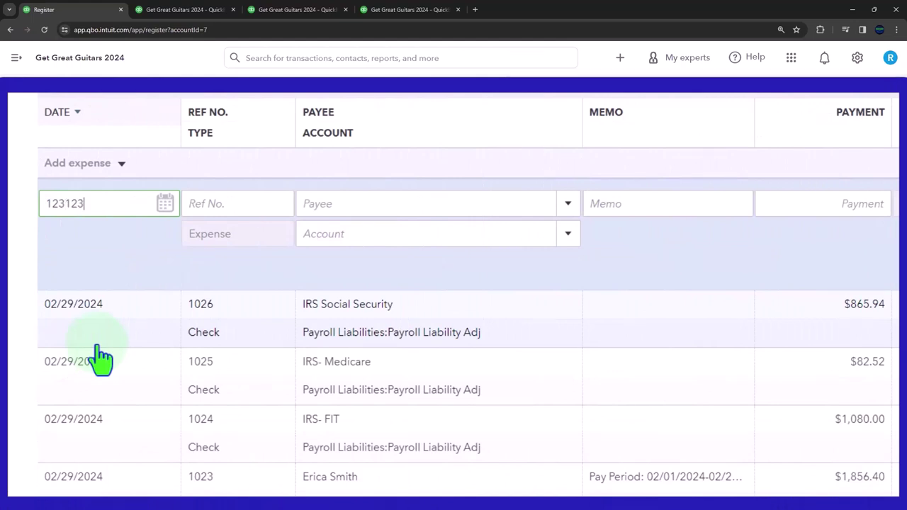
{"action": "key", "text": "Tab"}
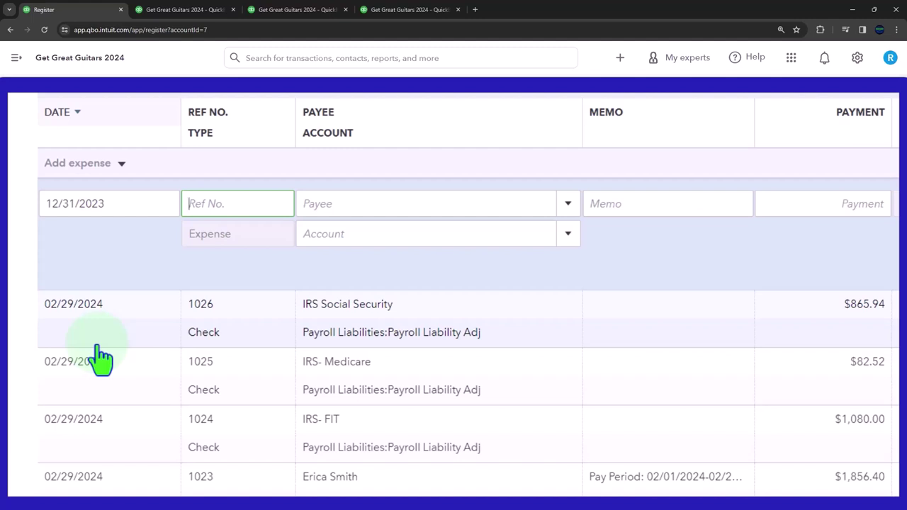
Leave the expense's reference number blank and choose the vendor Epiphone as payee
{"action": "key", "text": "Tab"}
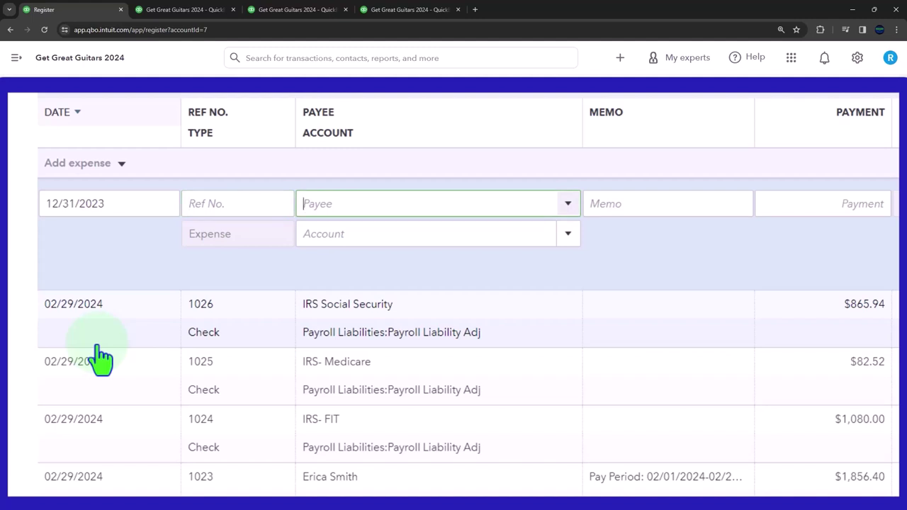
{"action": "type", "text": "Eph"}
{"action": "key", "text": "BackSpace"}
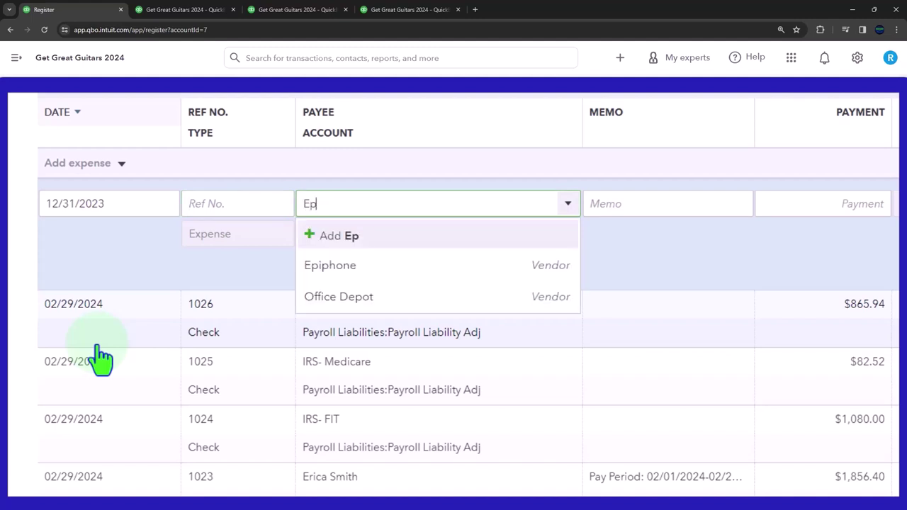
{"action": "key", "text": "Down"}
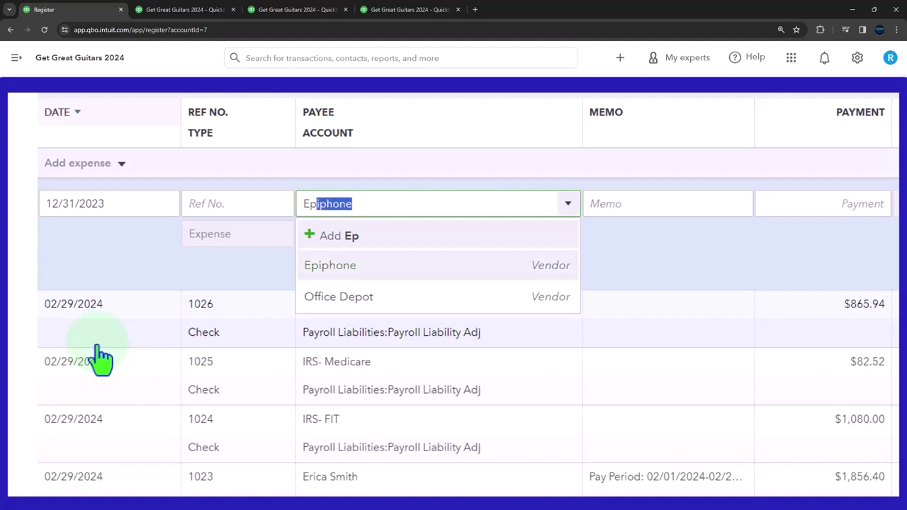
{"action": "key", "text": "Tab"}
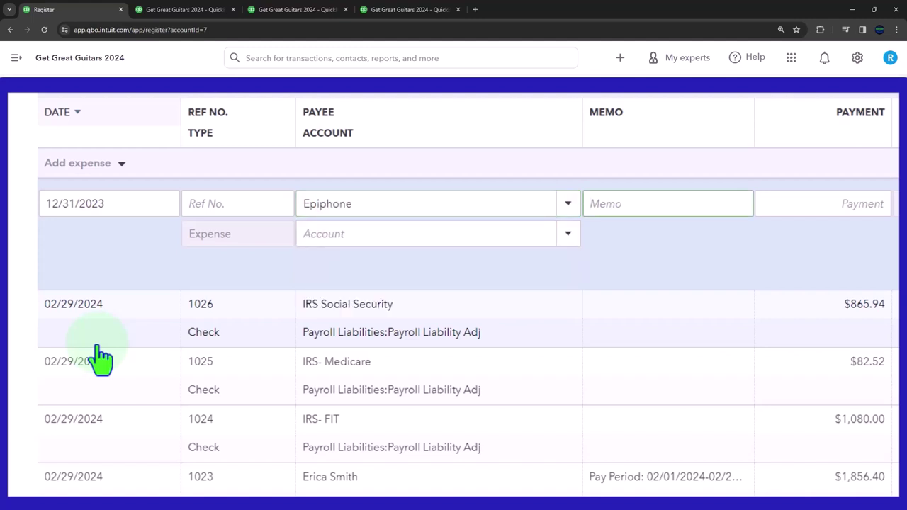
Enter the memo "Prior period expense form" for the expense, correcting the misspelled word
{"action": "type", "text": "Prior period che"}
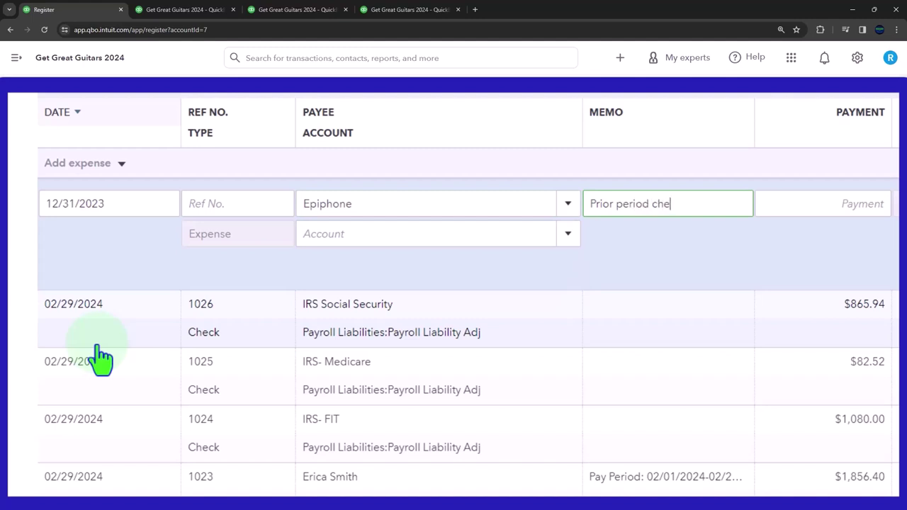
{"action": "key", "text": "BackSpace"}
{"action": "key", "text": "BackSpace"}
{"action": "key", "text": "BackSpace"}
{"action": "type", "text": "expesne form"}
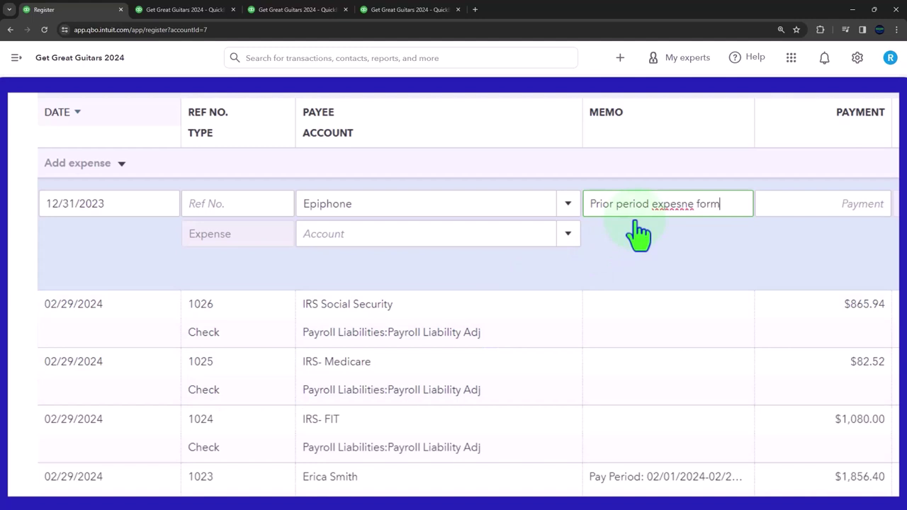
{"action": "left_click", "coordinate": [659, 205]}
{"action": "right_click", "coordinate": [659, 205]}
{"action": "left_click", "coordinate": [695, 218]}
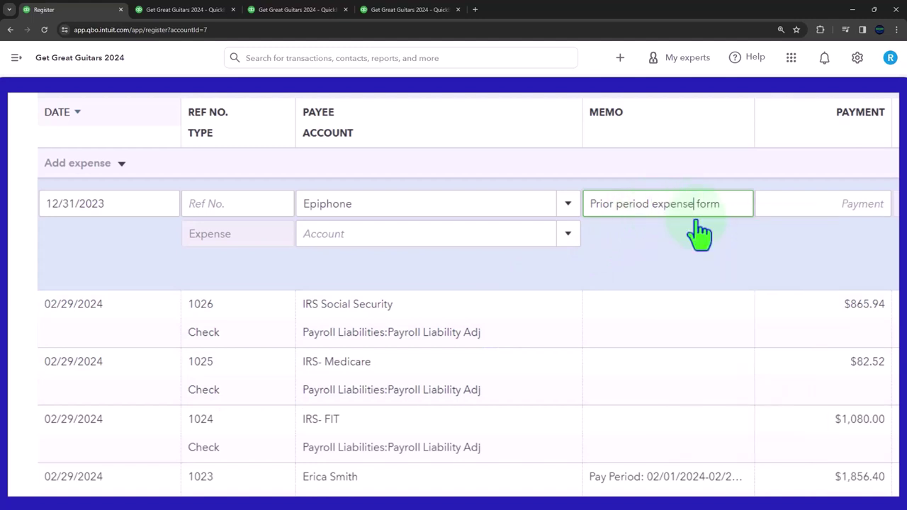
{"action": "key", "text": "Tab"}
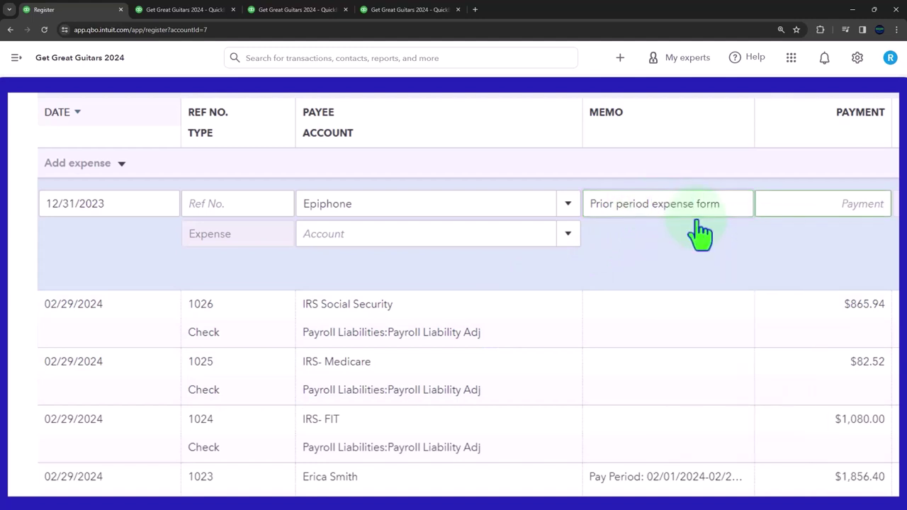
Set the payment to 4,000.00, assign it to the Opening balance equity account, and save the expense
{"action": "type", "text": "4000"}
{"action": "key", "text": "Tab"}
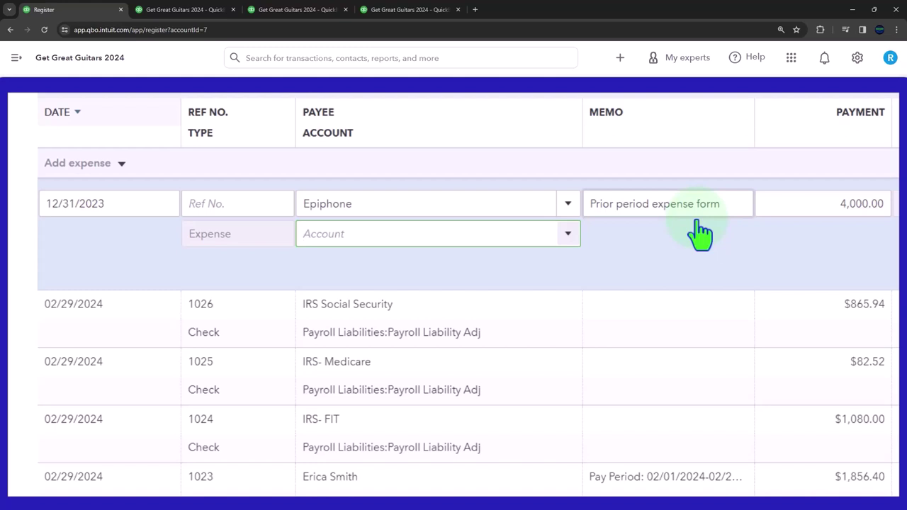
{"action": "type", "text": "Op"}
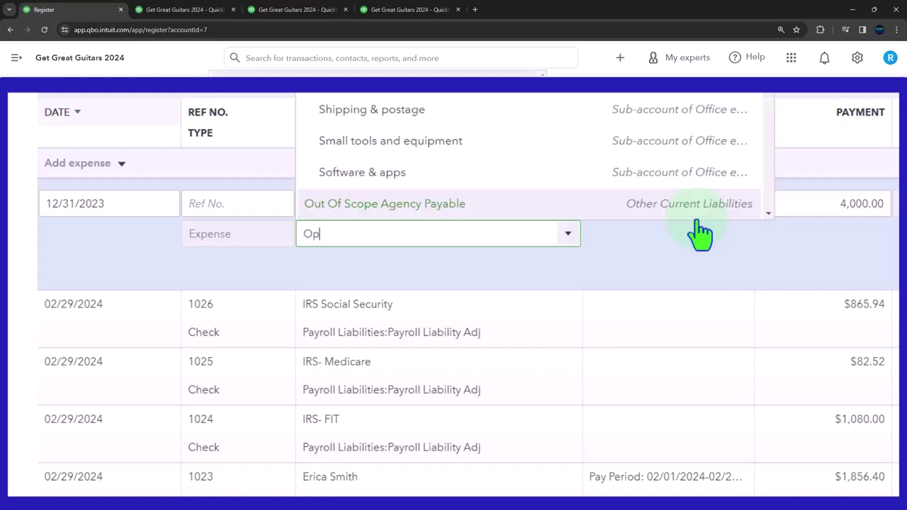
{"action": "key", "text": "Tab"}
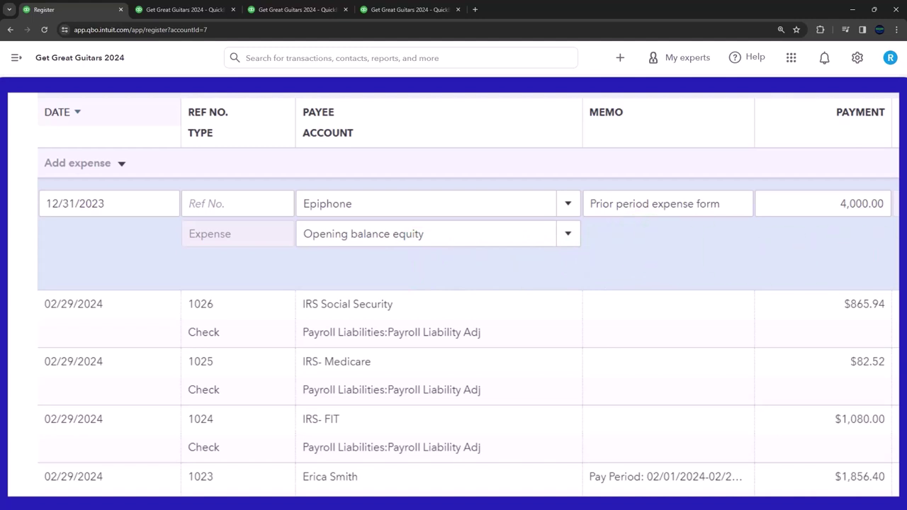
{"action": "key", "text": "Return"}
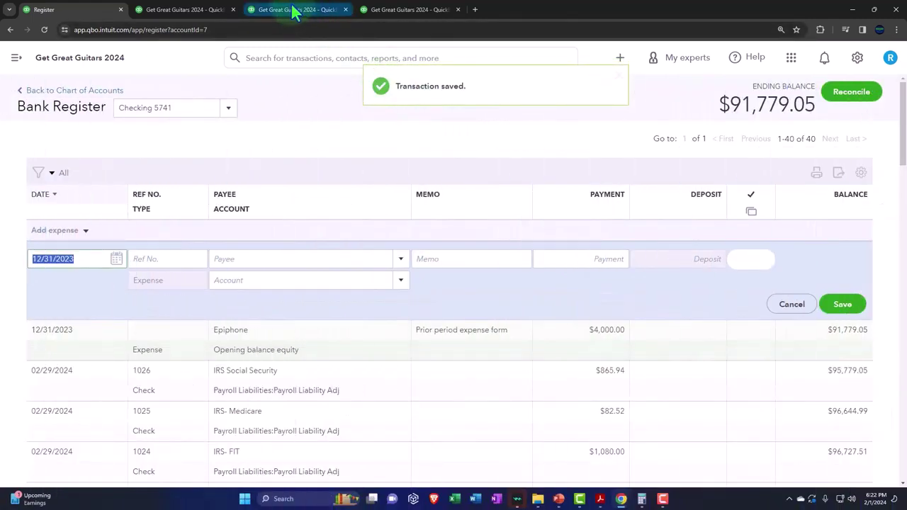
Check the Profit and Loss report, and examine the Balance Sheet from the checking account down to opening balance equity
{"action": "left_click", "coordinate": [294, 13]}
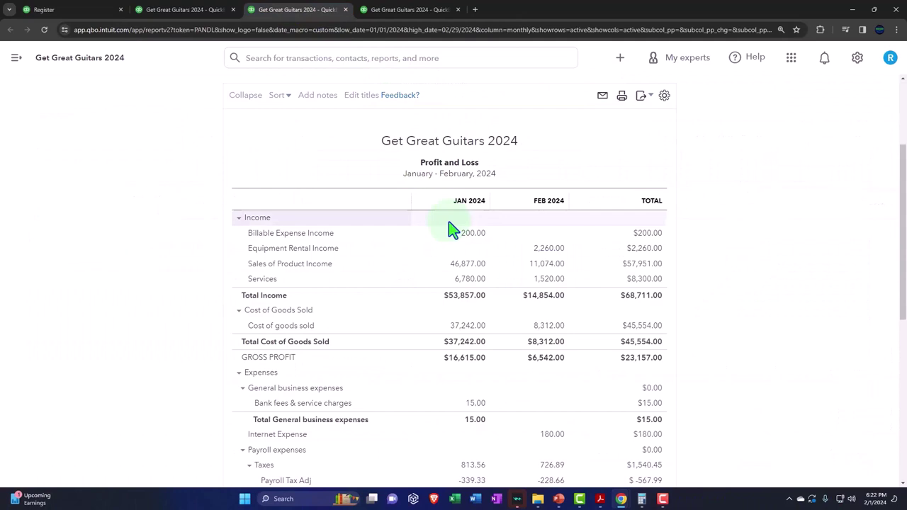
{"action": "scroll", "coordinate": [467, 227], "scroll_direction": "up", "scroll_amount": 2}
{"action": "left_click", "coordinate": [542, 193]}
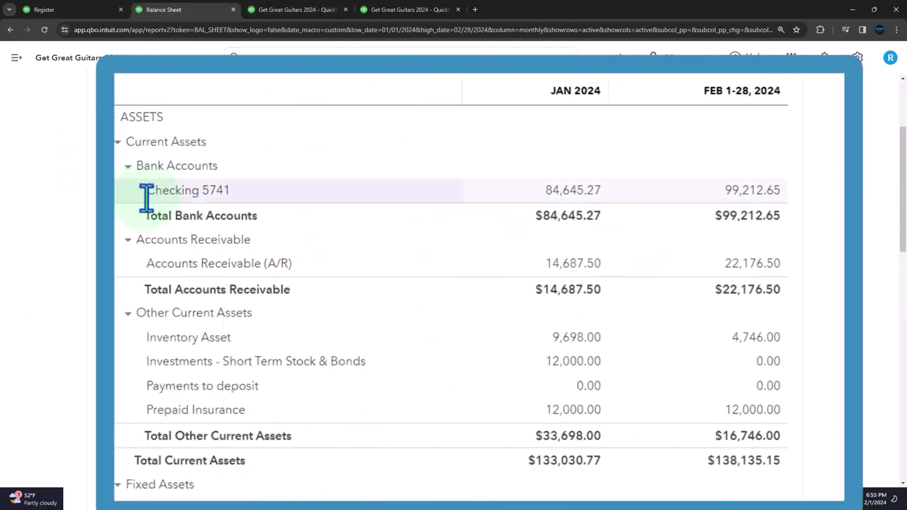
{"action": "scroll", "coordinate": [152, 211], "scroll_direction": "down", "scroll_amount": 6}
{"action": "scroll", "coordinate": [144, 205], "scroll_direction": "down", "scroll_amount": 8}
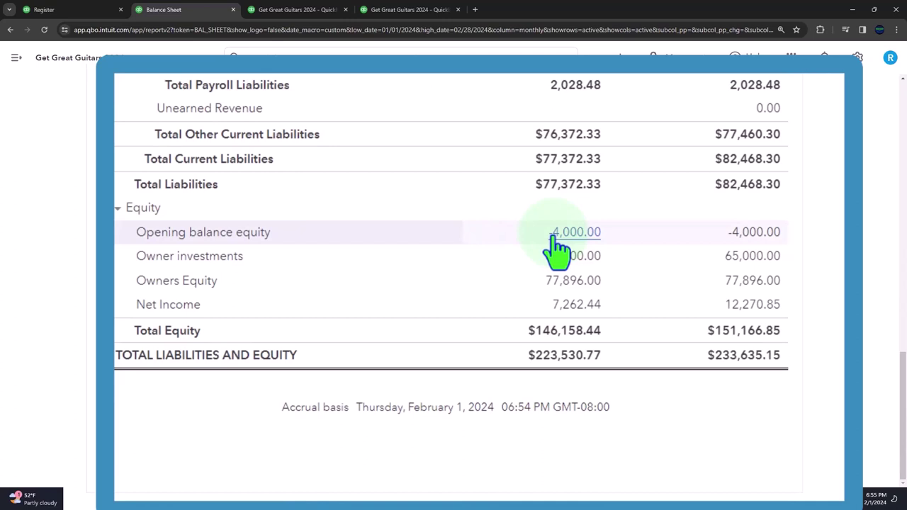
Duplicate the browser tab holding the Trial Balance, open the Reports list in the copy, and collapse the navigation menu
{"action": "left_click", "coordinate": [411, 10]}
{"action": "right_click", "coordinate": [412, 15]}
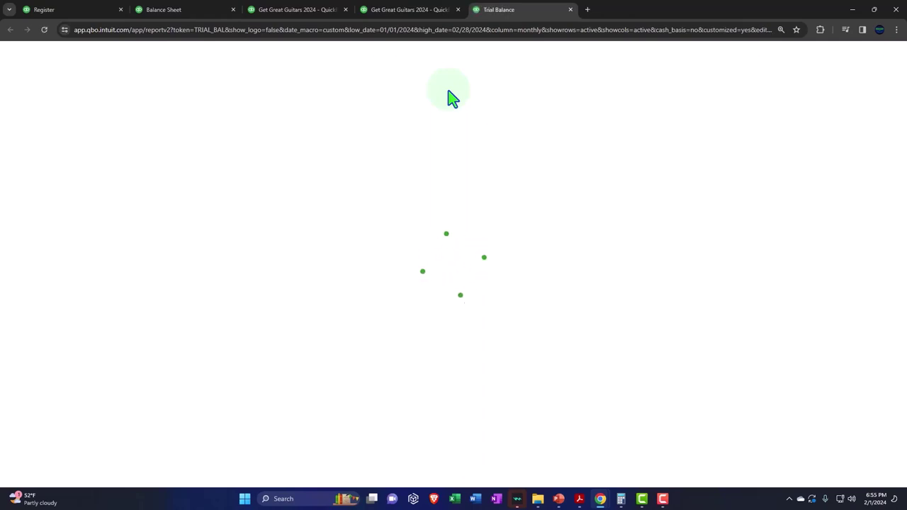
{"action": "left_click", "coordinate": [36, 320]}
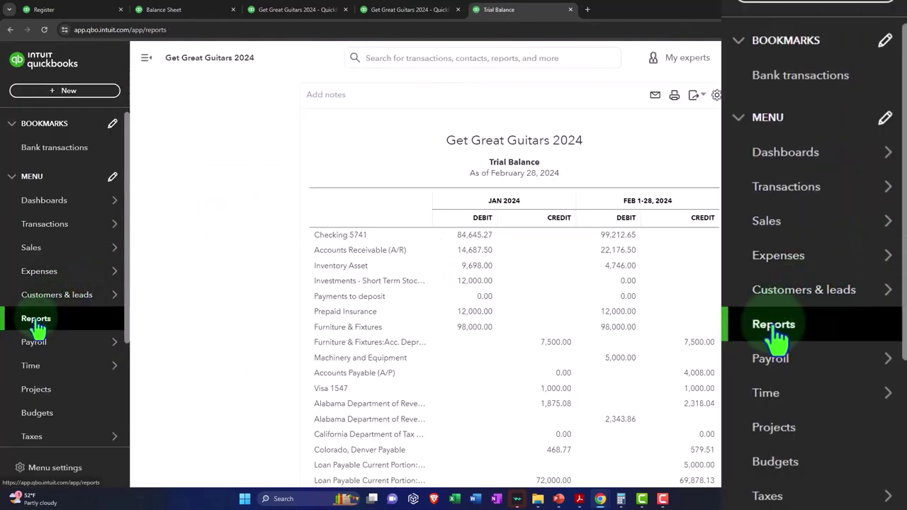
{"action": "left_click", "coordinate": [146, 60]}
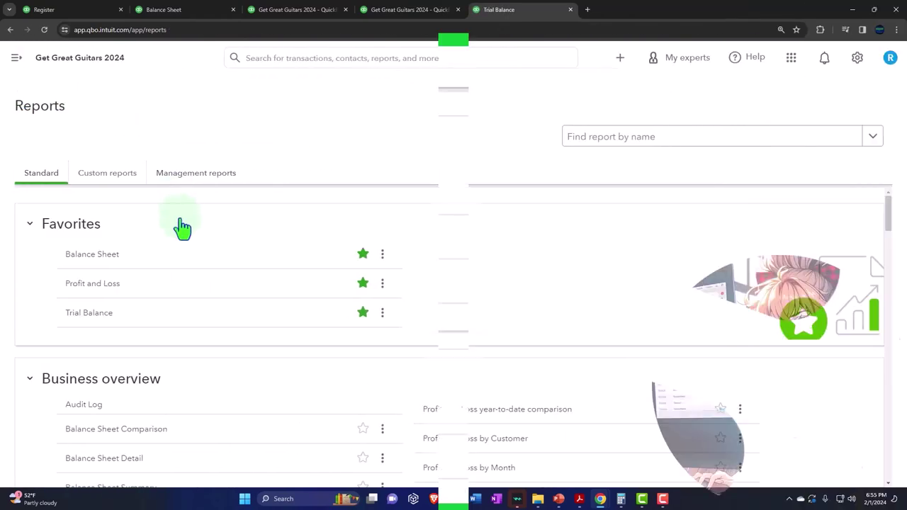
Find the General Ledger among the accountant reports in the report list and open it
{"action": "scroll", "coordinate": [178, 229], "scroll_direction": "down", "scroll_amount": 15}
{"action": "scroll", "coordinate": [347, 305], "scroll_direction": "down", "scroll_amount": 20}
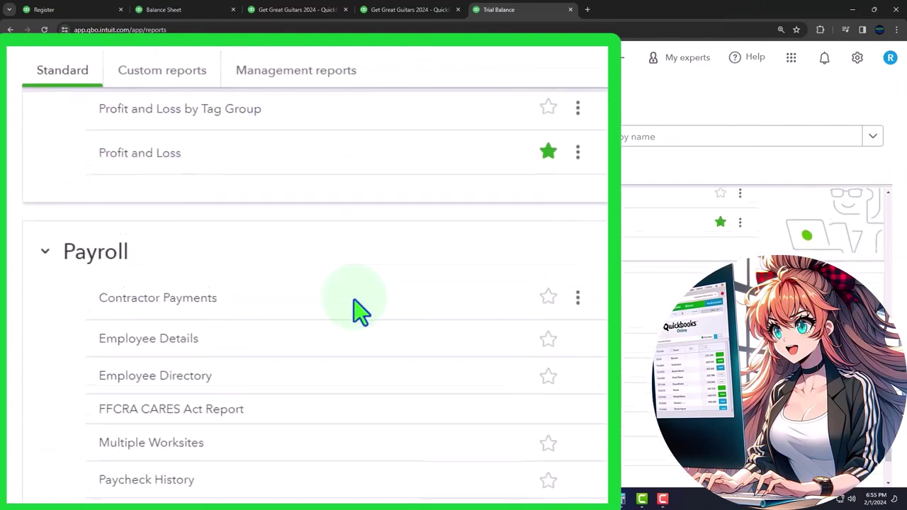
{"action": "scroll", "coordinate": [358, 311], "scroll_direction": "up", "scroll_amount": 15}
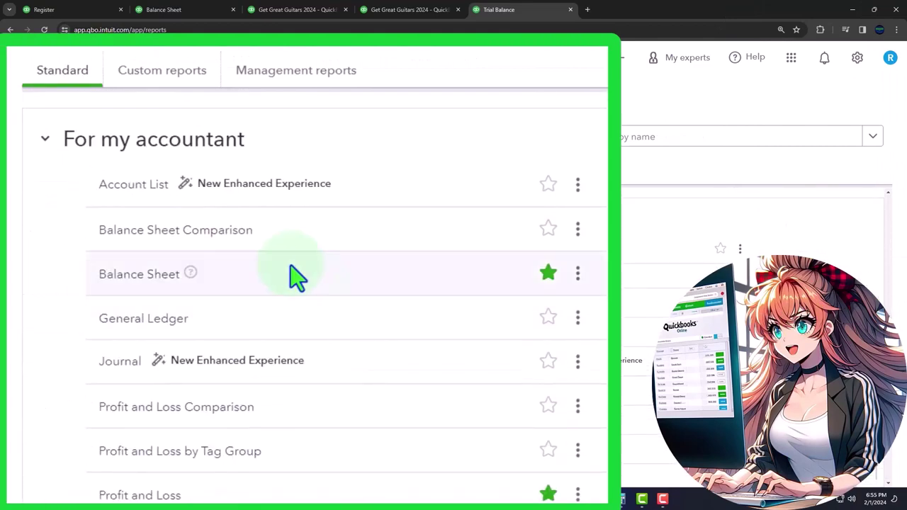
{"action": "left_click", "coordinate": [125, 322]}
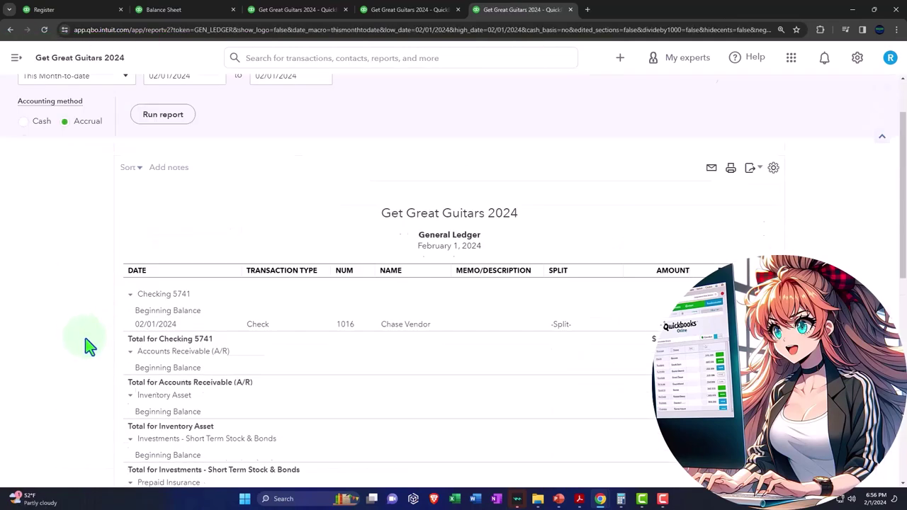
Run the General Ledger for 12/31/2023 to 12/31/2023 and examine the entries from Checking 5741 down to opening balance equity
{"action": "left_click", "coordinate": [194, 152]}
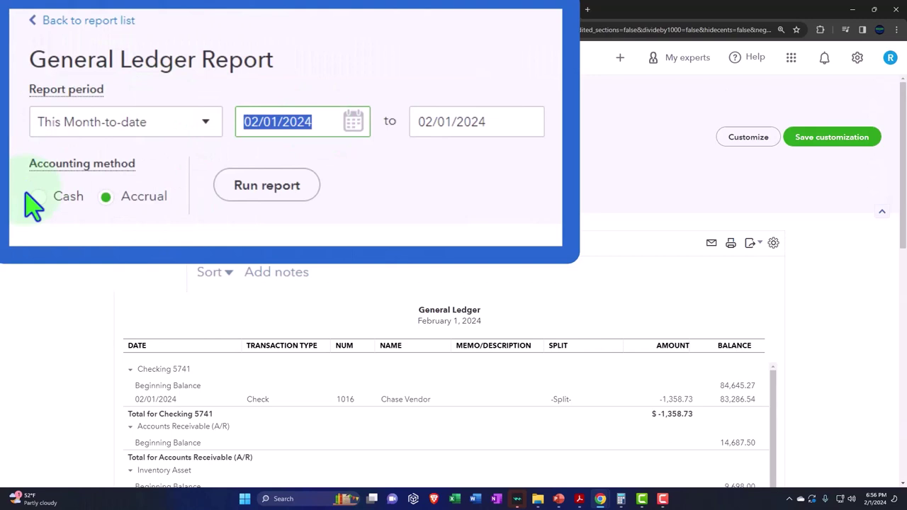
{"action": "type", "text": "12/31/202"}
{"action": "type", "text": "312"}
{"action": "key", "text": "Tab"}
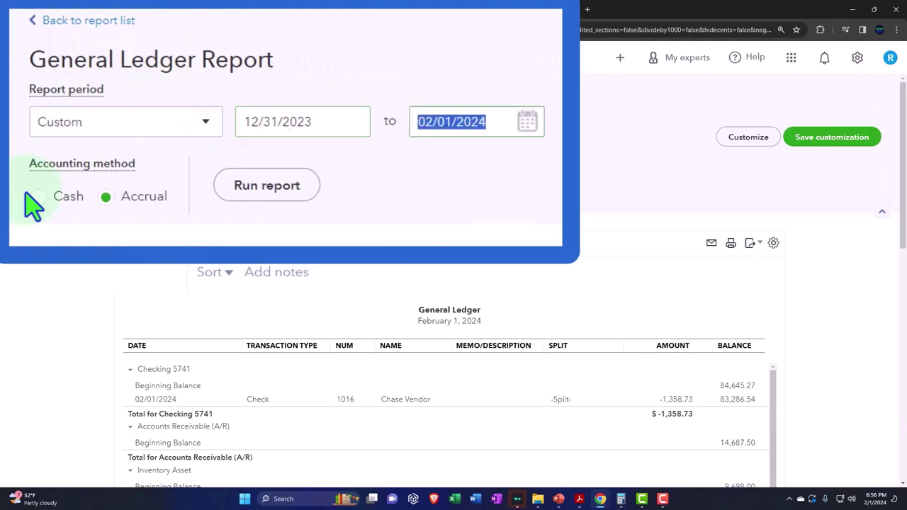
{"action": "type", "text": "123123"}
{"action": "key", "text": "Tab"}
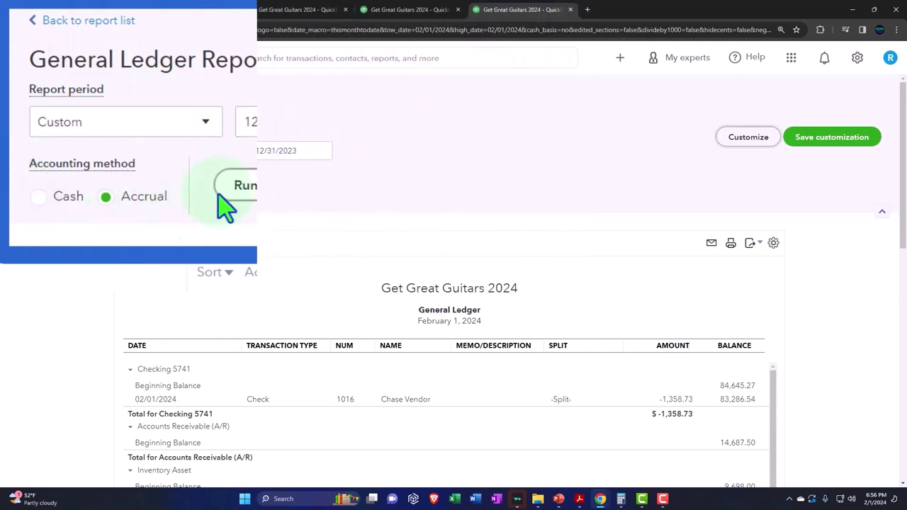
{"action": "left_click", "coordinate": [144, 189]}
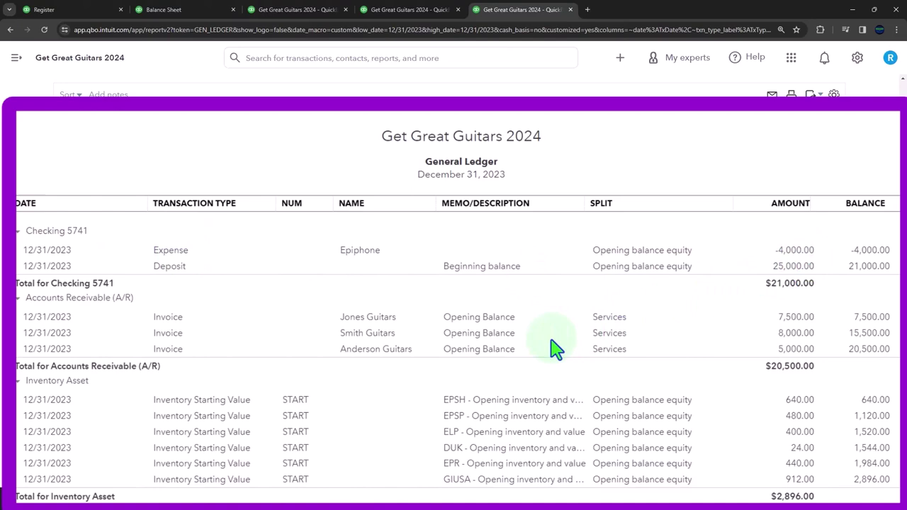
{"action": "scroll", "coordinate": [552, 347], "scroll_direction": "down", "scroll_amount": 5}
{"action": "scroll", "coordinate": [553, 347], "scroll_direction": "down", "scroll_amount": 10}
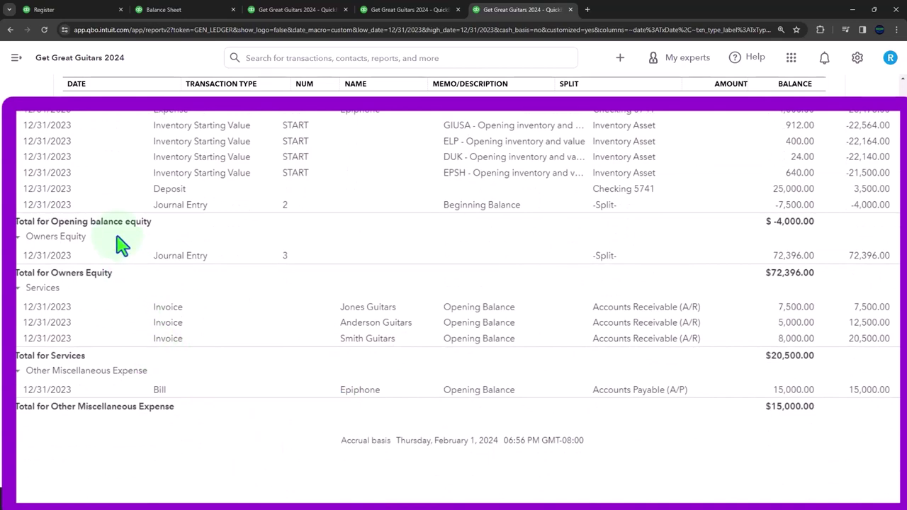
{"action": "scroll", "coordinate": [121, 245], "scroll_direction": "up", "scroll_amount": 3}
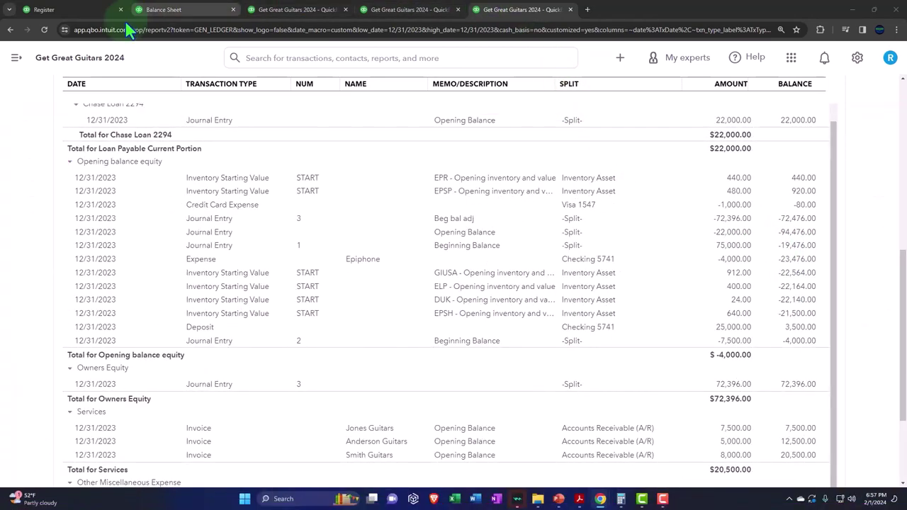
Return to the checking account register and start a new expense dated 12/31/2023
{"action": "left_click", "coordinate": [81, 11]}
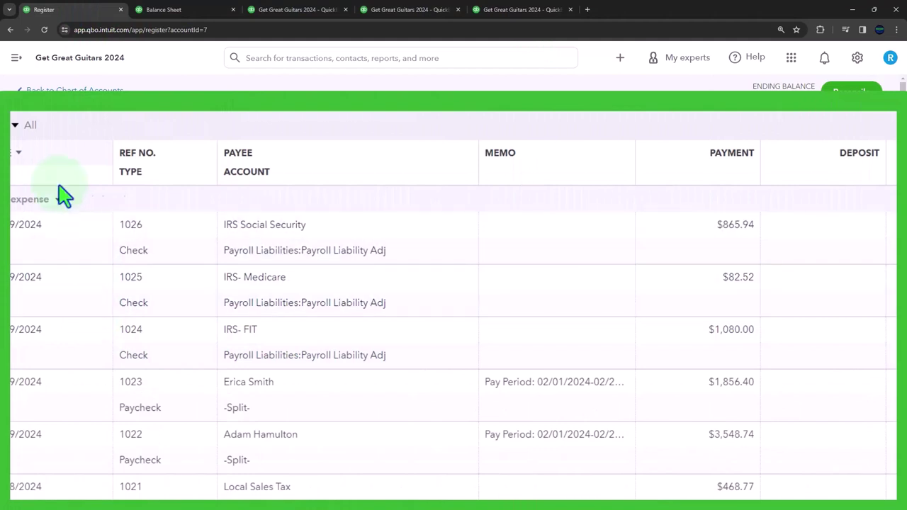
{"action": "left_click", "coordinate": [57, 212]}
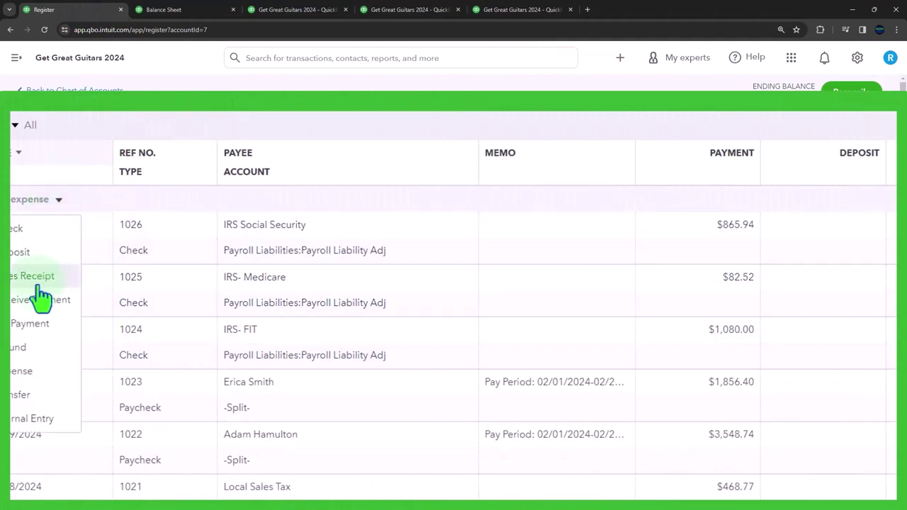
{"action": "left_click", "coordinate": [30, 373]}
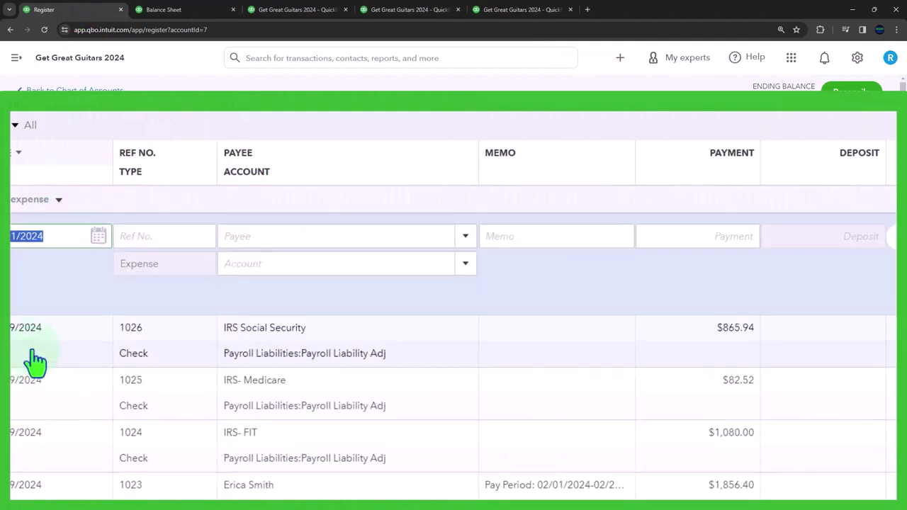
{"action": "key", "text": "BackSpace"}
{"action": "type", "text": "2"}
{"action": "key", "text": "Tab"}
{"action": "key", "text": "Tab"}
Enter the memo "Prior period expense form" and a payment of 1,000.00 for the new expense
{"action": "key", "text": "Tab"}
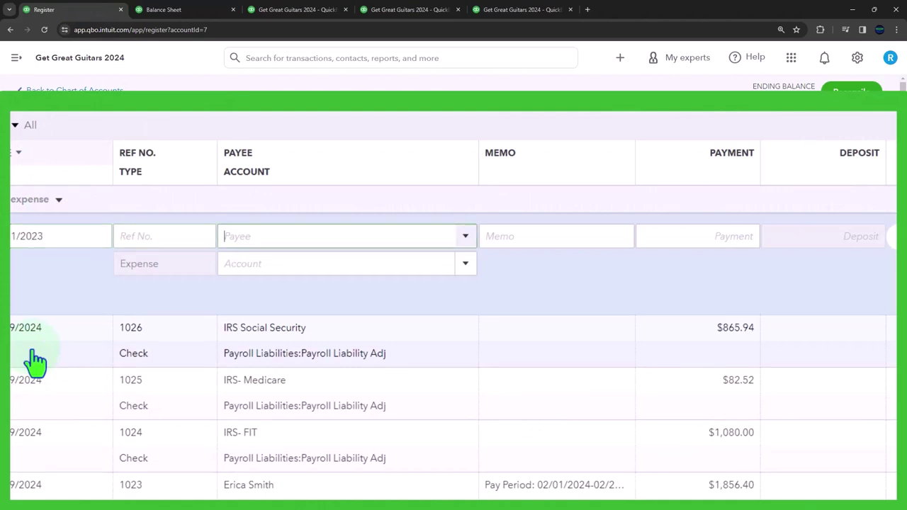
{"action": "type", "text": "Pr"}
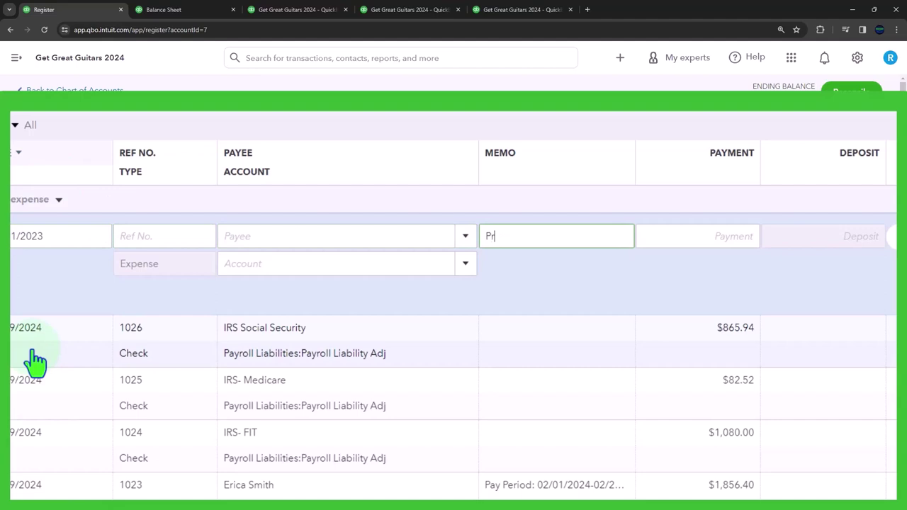
{"action": "type", "text": "ior period expesn"}
{"action": "key", "text": "BackSpace"}
{"action": "type", "text": "nse form"}
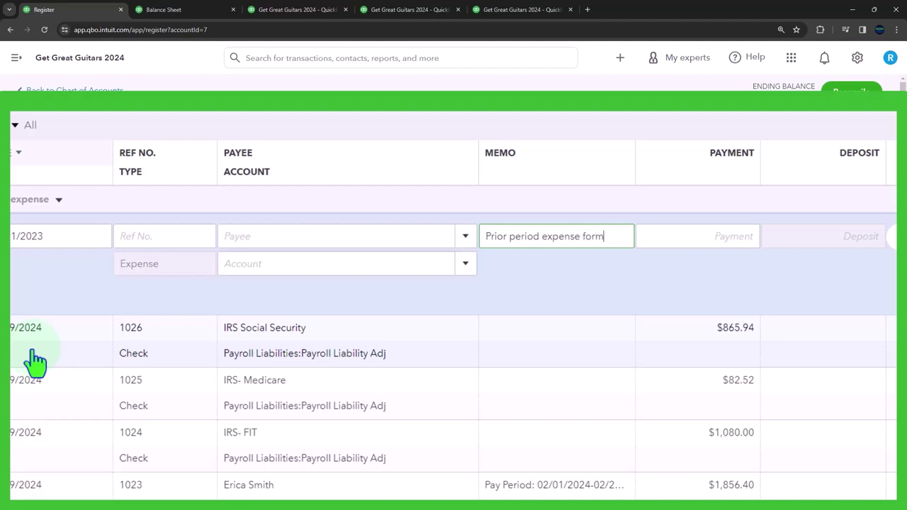
{"action": "key", "text": "Tab"}
{"action": "type", "text": "1"}
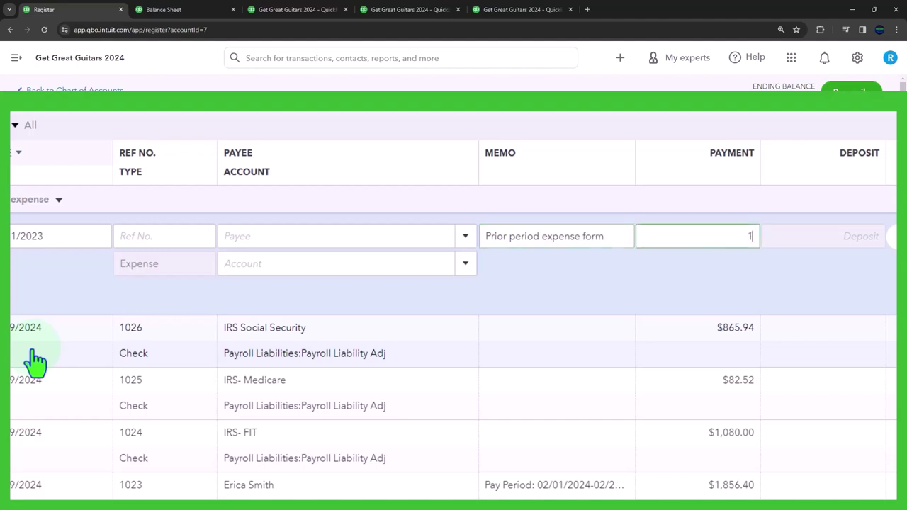
{"action": "type", "text": ",000"}
{"action": "key", "text": "Tab"}
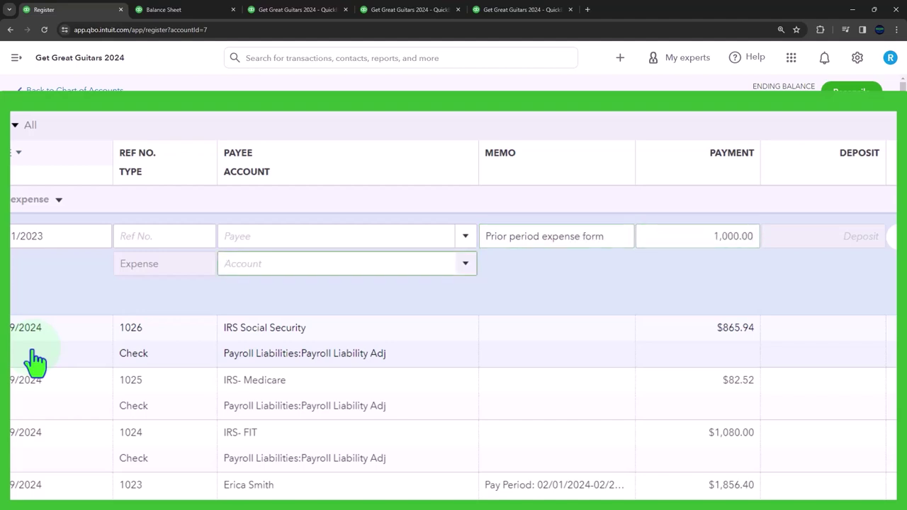
Set the expense's payee to Epiphone, assign it to the Opening balance equity account, and save the transaction
{"action": "left_click", "coordinate": [245, 239]}
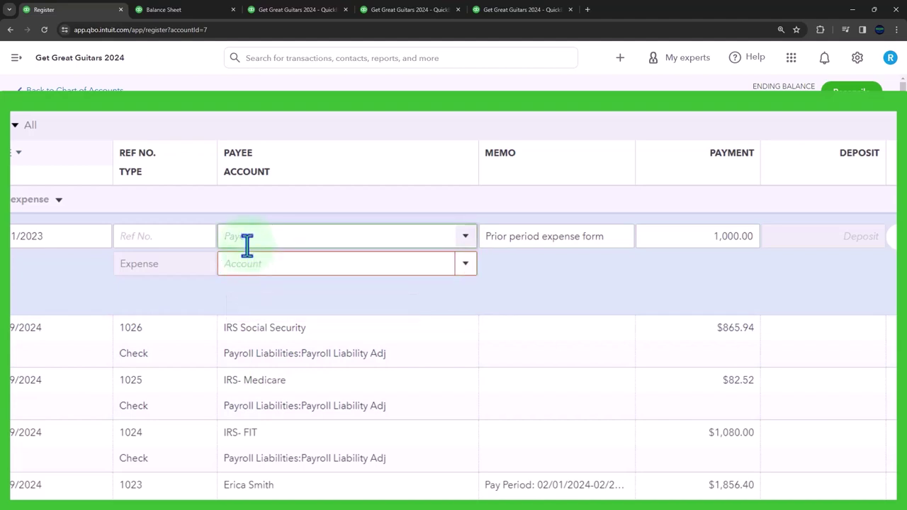
{"action": "type", "text": "ep"}
{"action": "key", "text": "Tab"}
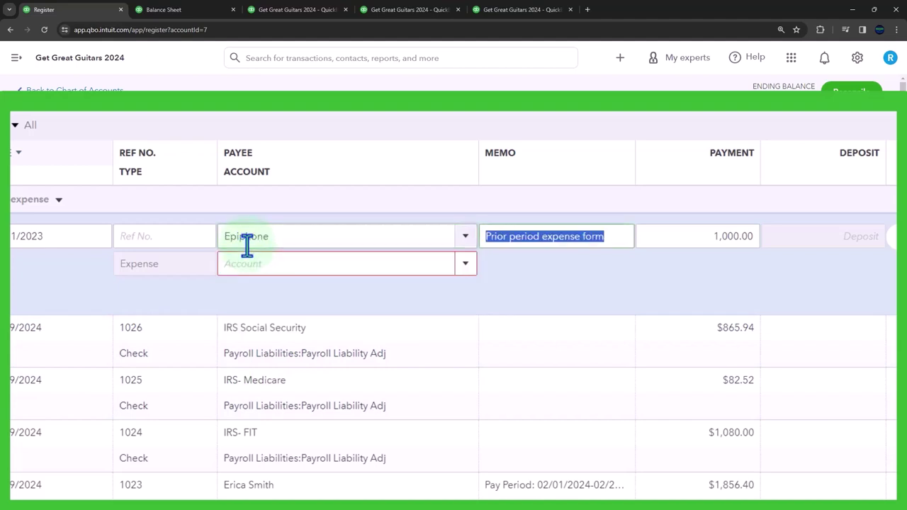
{"action": "left_click", "coordinate": [244, 259]}
{"action": "type", "text": "op"}
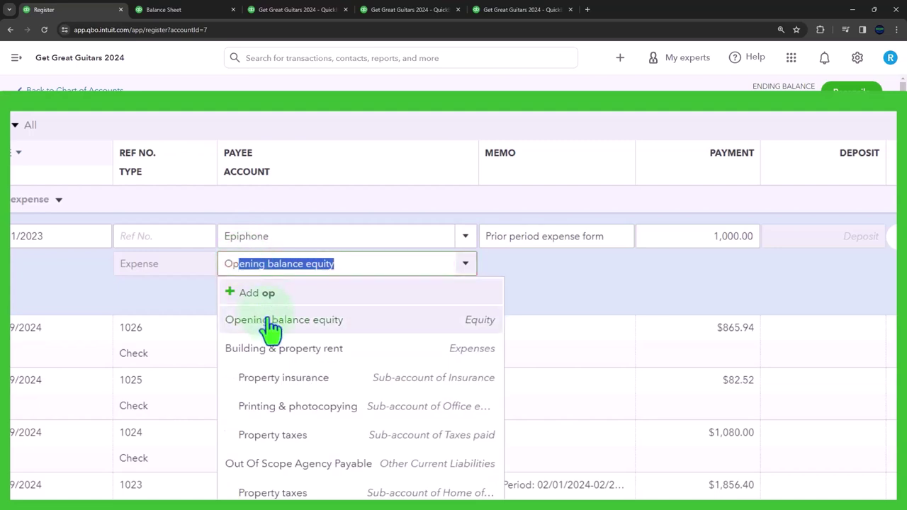
{"action": "left_click", "coordinate": [244, 320]}
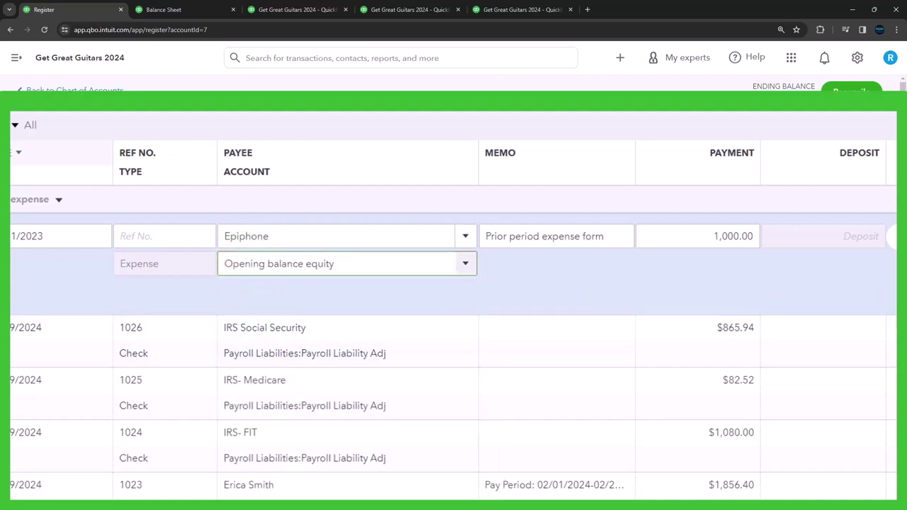
{"action": "key", "text": "Return"}
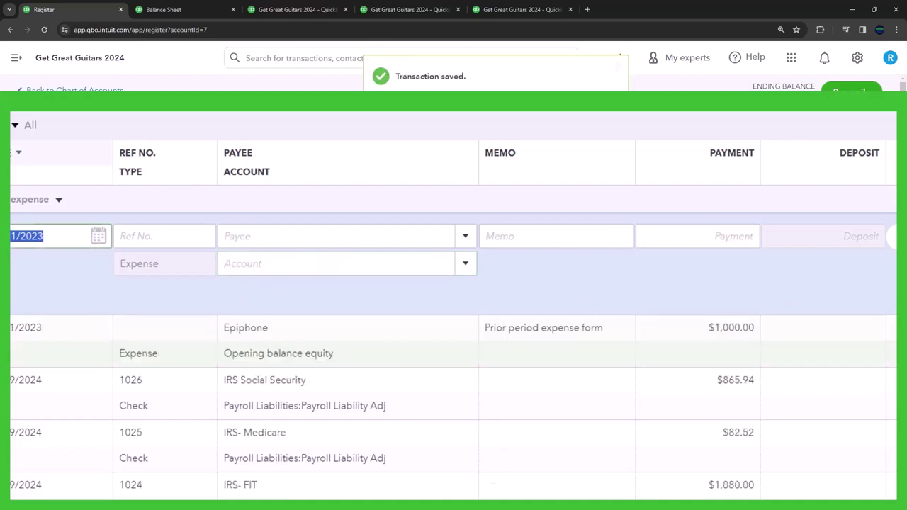
Rerun the Balance Sheet and check the January 2024 amounts for opening balance equity and Checking 5741
{"action": "left_click", "coordinate": [191, 10]}
{"action": "scroll", "coordinate": [368, 286], "scroll_direction": "up", "scroll_amount": 5}
{"action": "scroll", "coordinate": [368, 285], "scroll_direction": "up", "scroll_amount": 10}
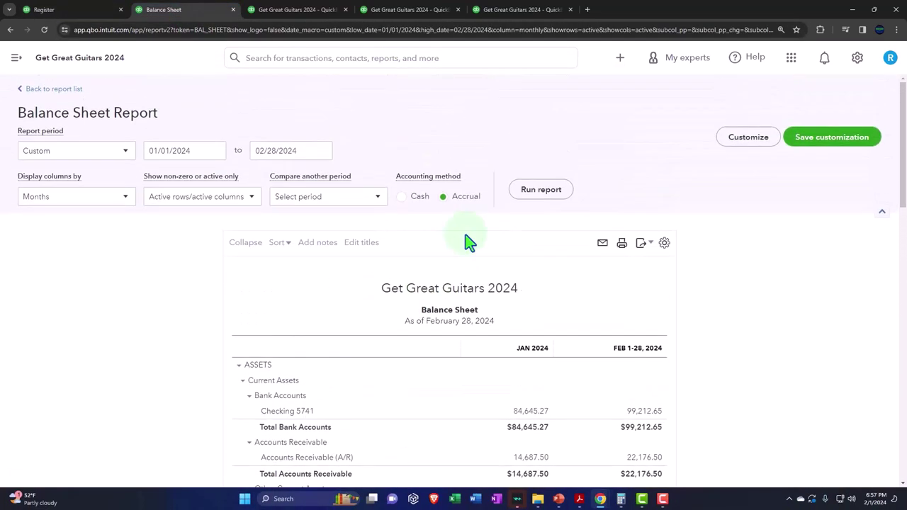
{"action": "left_click", "coordinate": [539, 198]}
{"action": "scroll", "coordinate": [528, 296], "scroll_direction": "down", "scroll_amount": 2}
{"action": "scroll", "coordinate": [530, 297], "scroll_direction": "down", "scroll_amount": 10}
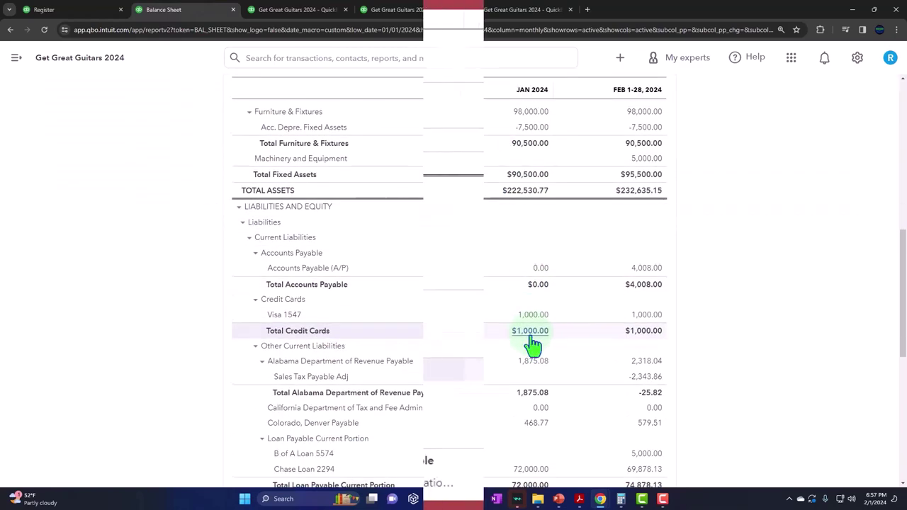
{"action": "scroll", "coordinate": [571, 390], "scroll_direction": "down", "scroll_amount": 2}
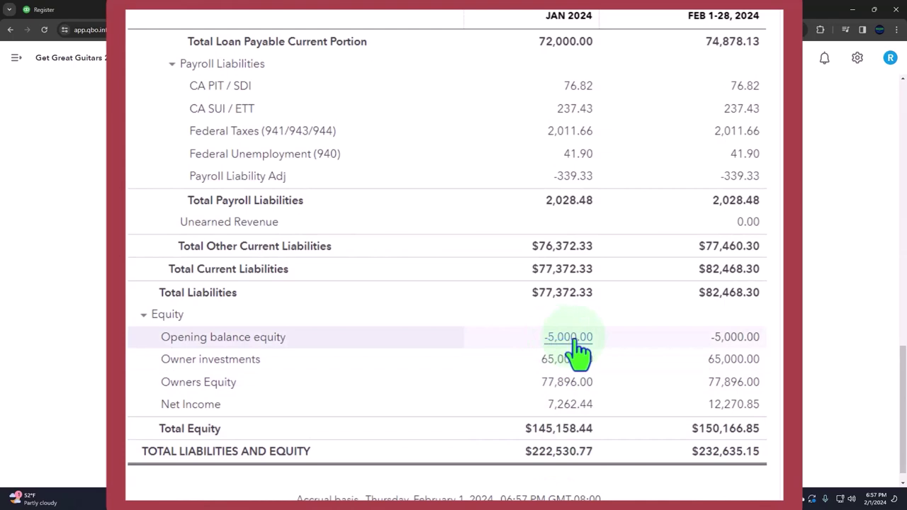
{"action": "scroll", "coordinate": [575, 349], "scroll_direction": "up", "scroll_amount": 20}
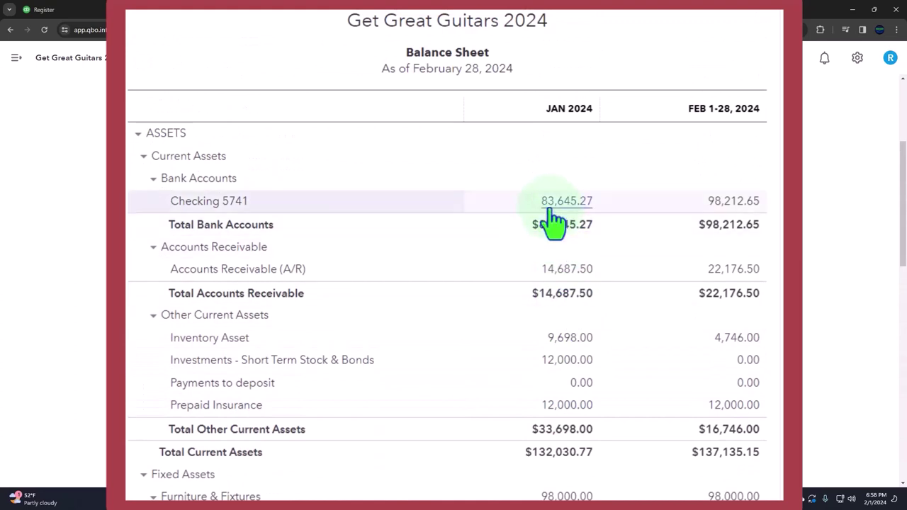
{"action": "left_click", "coordinate": [551, 212]}
Rerun the General Ledger for 12/31/2023 and check the transactions listed under Checking 5741
{"action": "left_click", "coordinate": [502, 14]}
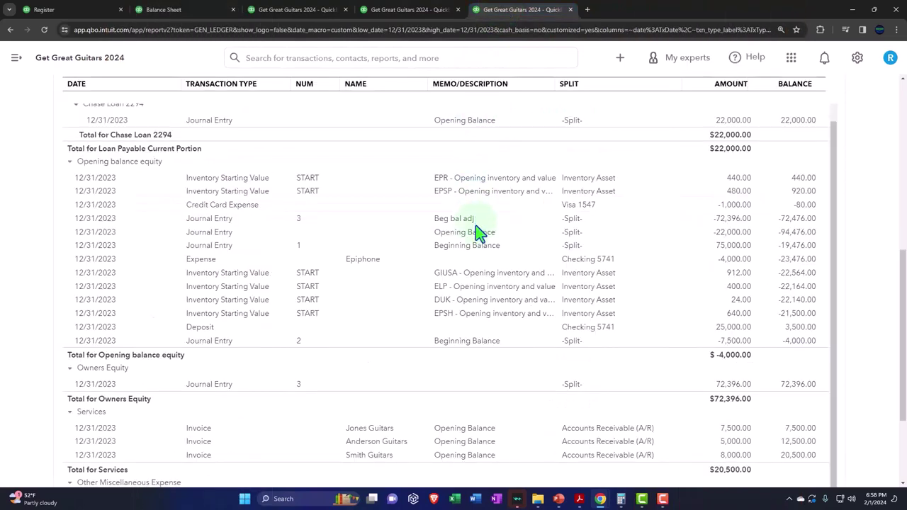
{"action": "scroll", "coordinate": [480, 234], "scroll_direction": "up", "scroll_amount": 15}
{"action": "scroll", "coordinate": [480, 245], "scroll_direction": "down", "scroll_amount": 2}
{"action": "scroll", "coordinate": [480, 243], "scroll_direction": "down", "scroll_amount": 2}
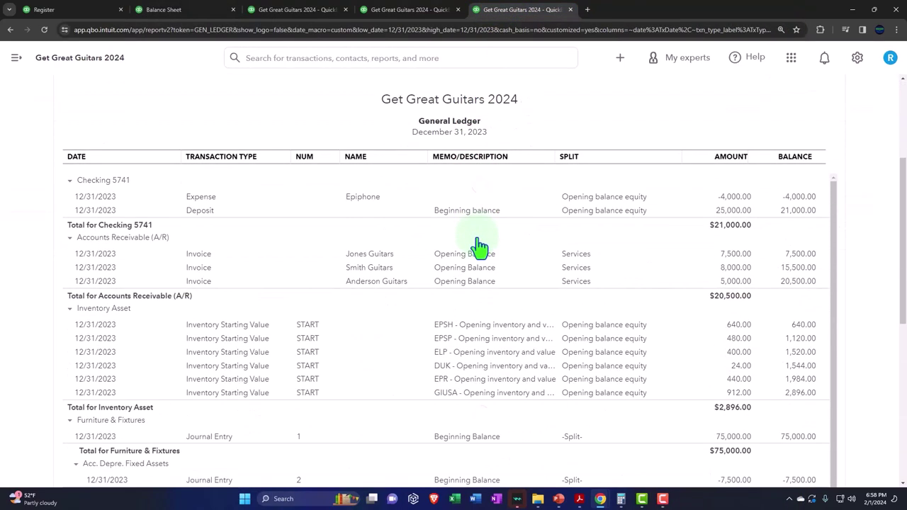
{"action": "scroll", "coordinate": [479, 244], "scroll_direction": "up", "scroll_amount": 4}
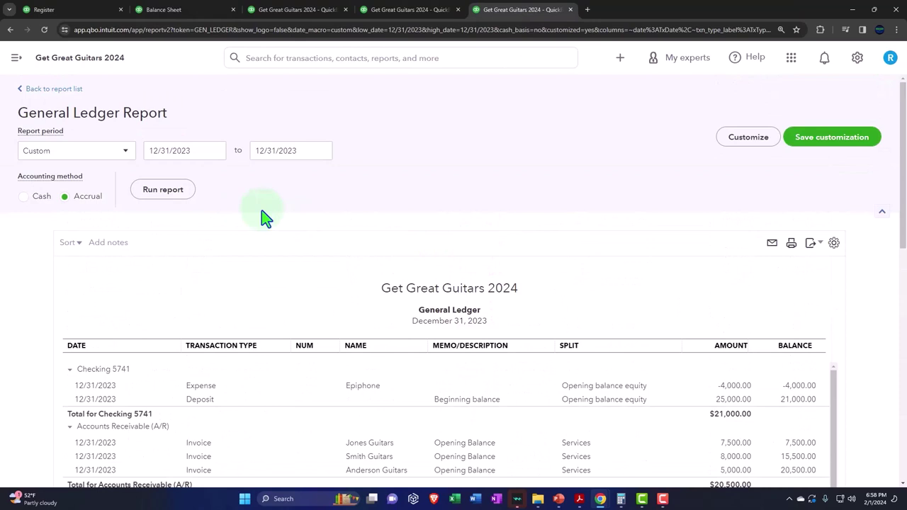
{"action": "left_click", "coordinate": [177, 193]}
{"action": "scroll", "coordinate": [217, 307], "scroll_direction": "down", "scroll_amount": 2}
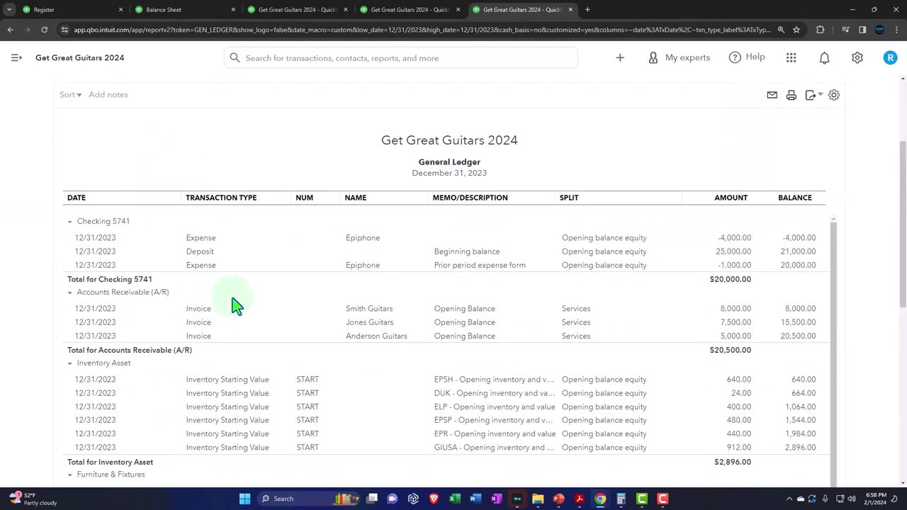